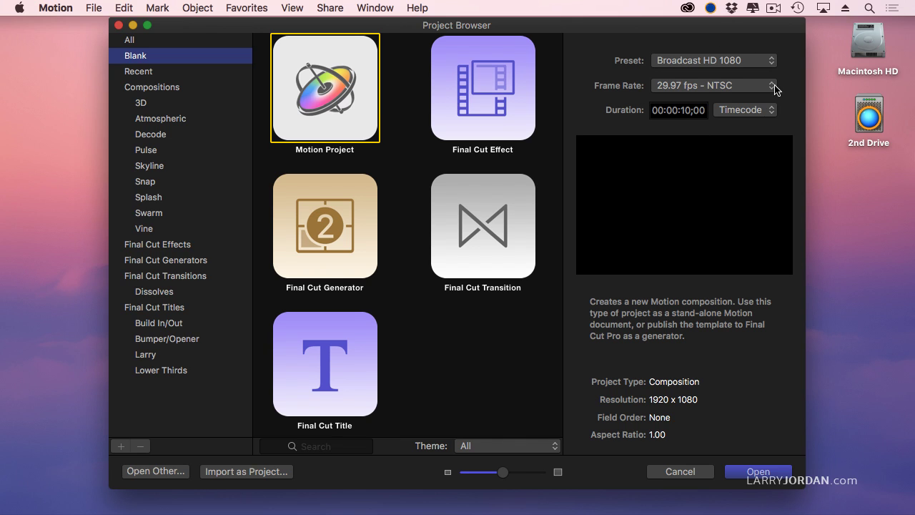
Set the blank Motion Project to the Broadcast HD 720 preset at 30 fps.
left_click(701, 60)
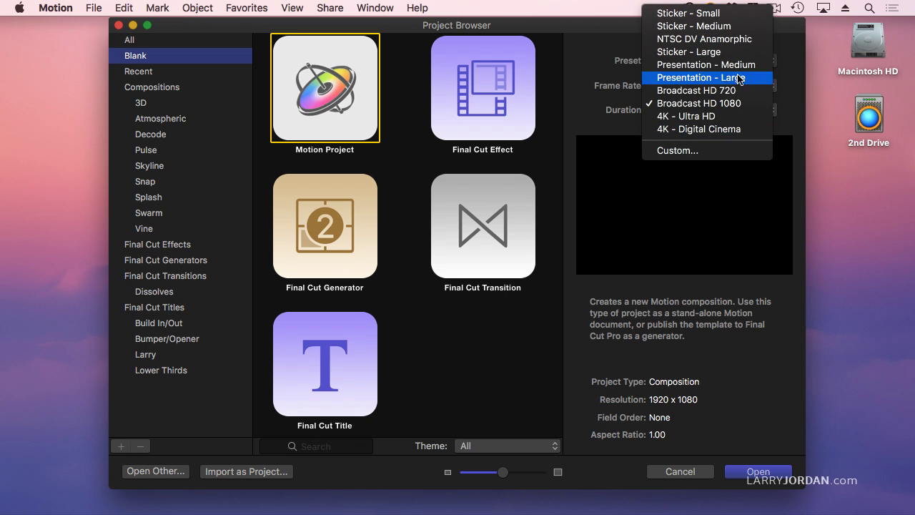
left_click(718, 102)
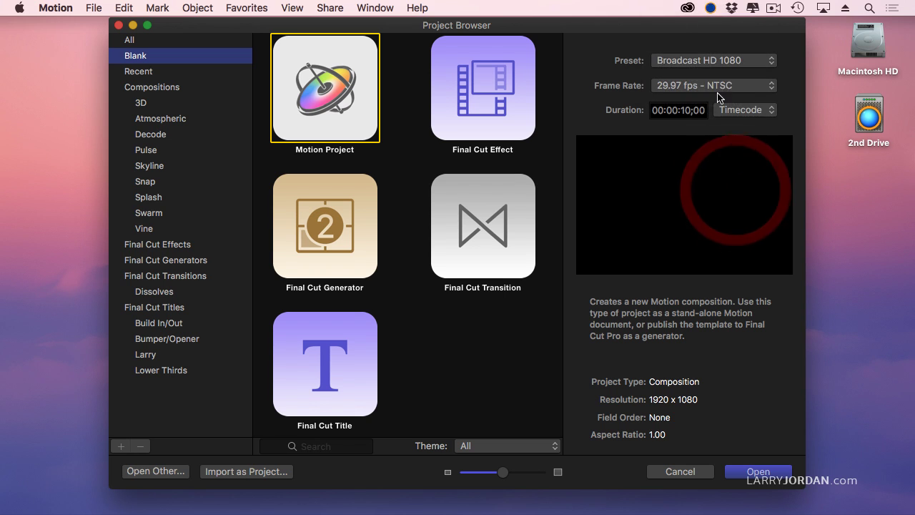
left_click(718, 87)
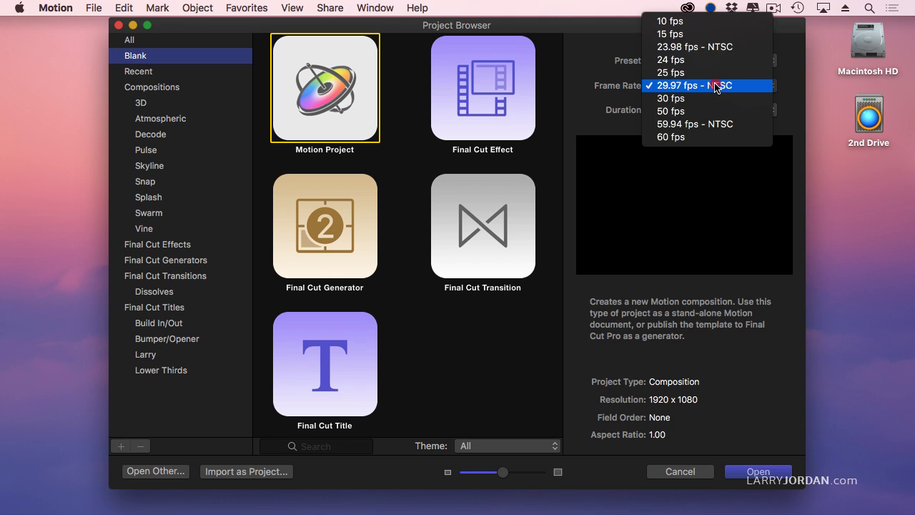
left_click(689, 148)
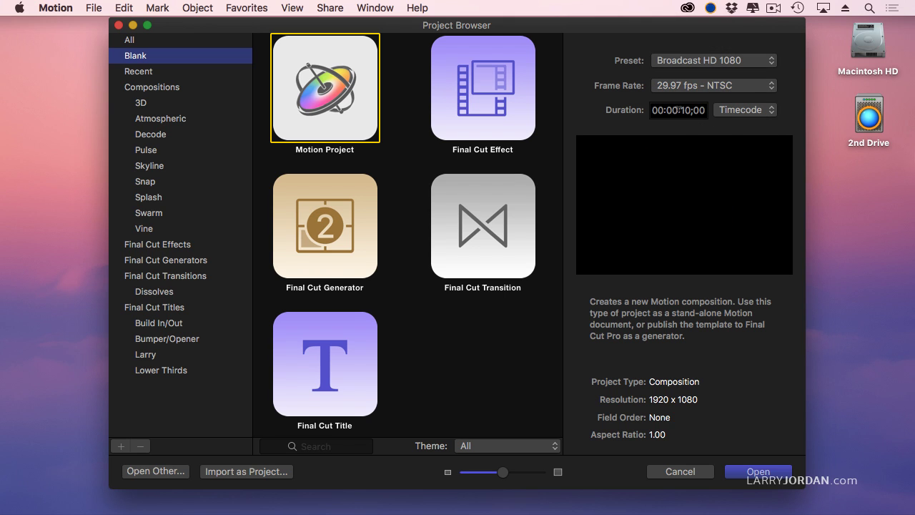
left_click(748, 61)
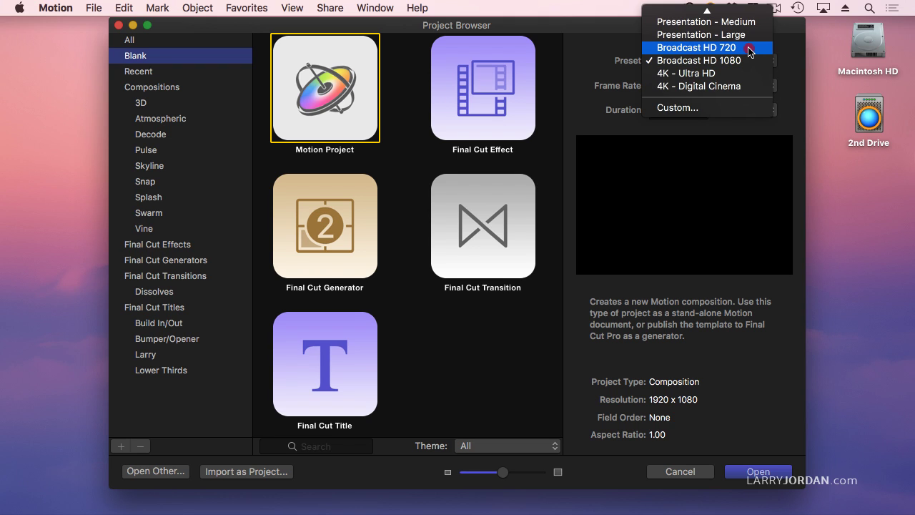
left_click(749, 49)
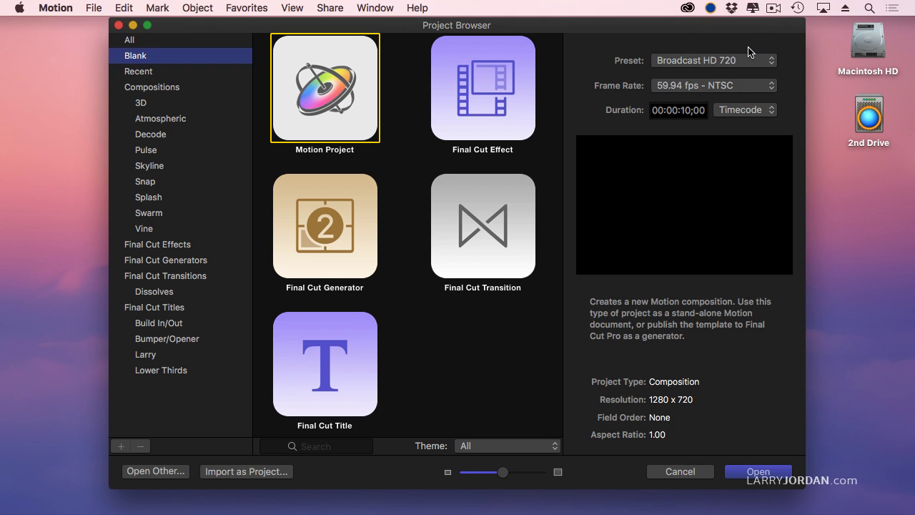
left_click(740, 87)
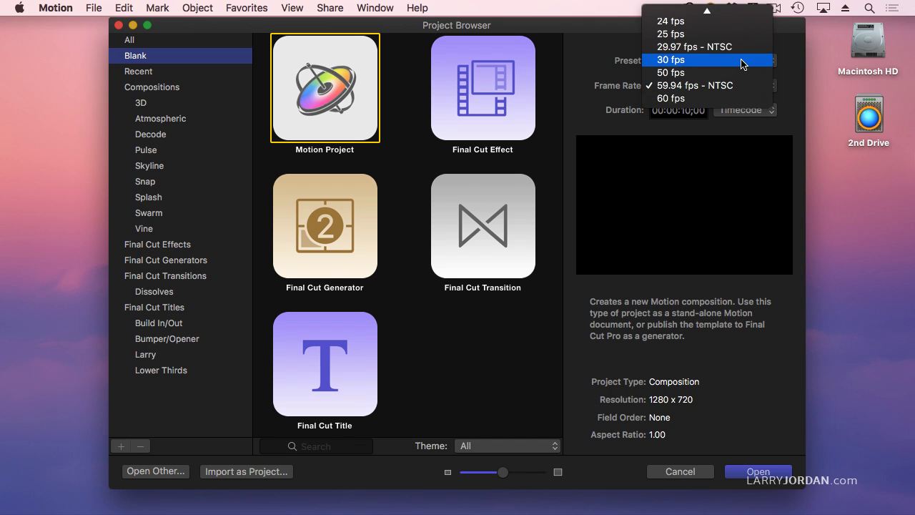
left_click(744, 60)
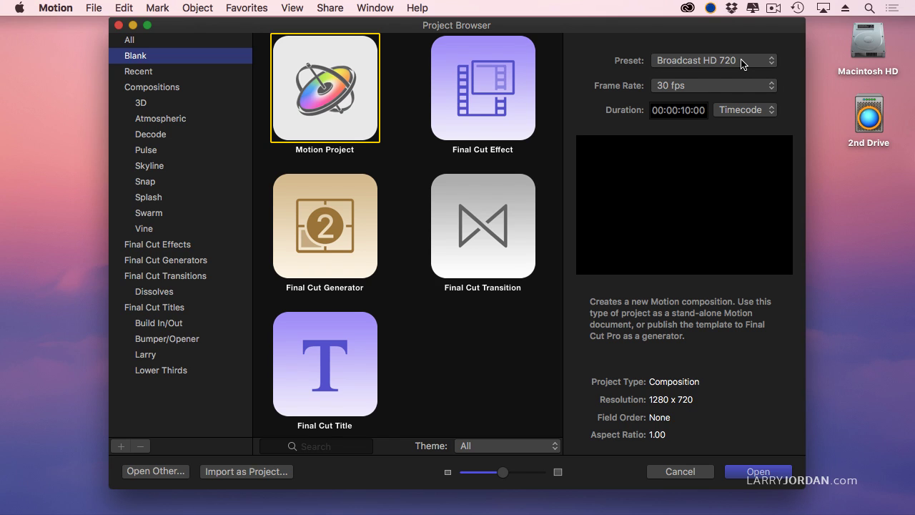
Create the untitled project with these settings and open Preferences to the Presets pane.
left_click(774, 473)
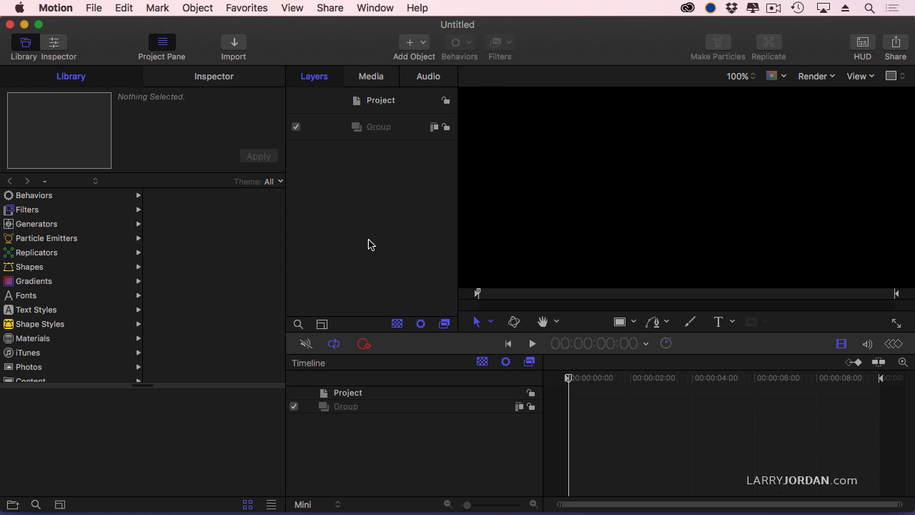
left_click(57, 8)
left_click(72, 47)
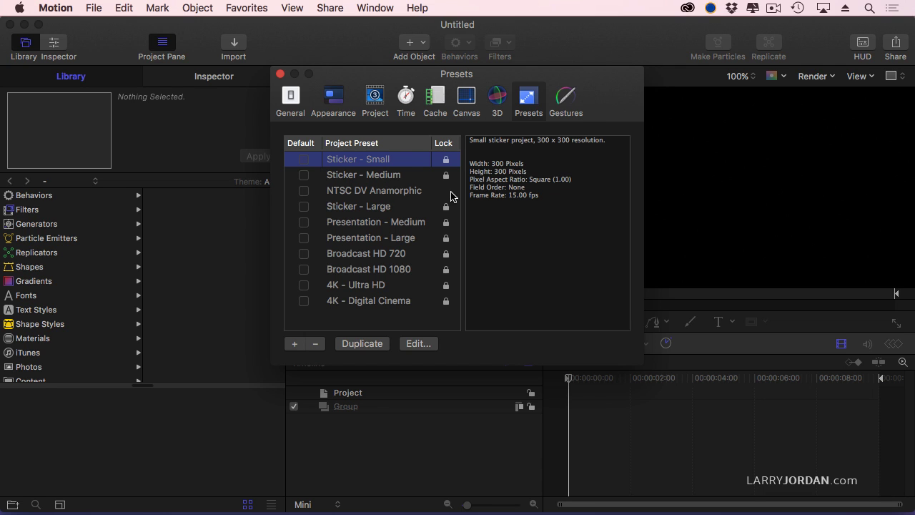
Select the Broadcast HD 720 preset to view its 1280 × 720, 59.94 fps details.
left_click(360, 258)
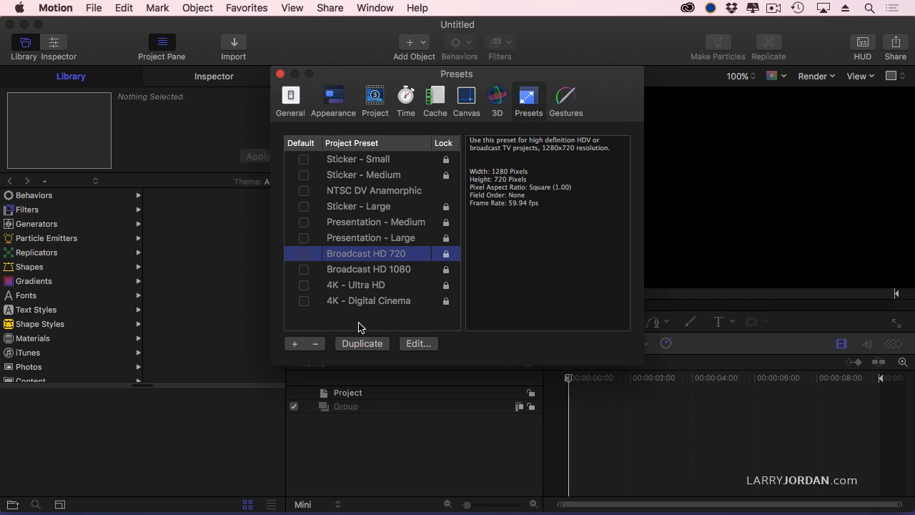
Duplicate the Broadcast HD 720 preset and rename the copy 'Broadcast HD 720 30 fps'.
left_click(367, 344)
left_click(406, 272)
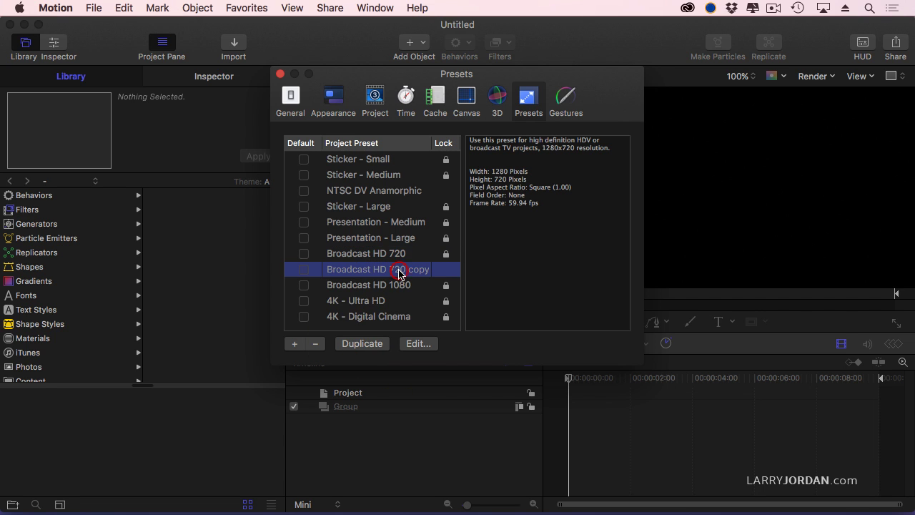
left_click(418, 344)
left_click(515, 111)
key("BackSpace")
key("BackSpace")
key("BackSpace")
key("BackSpace")
type("30 fps")
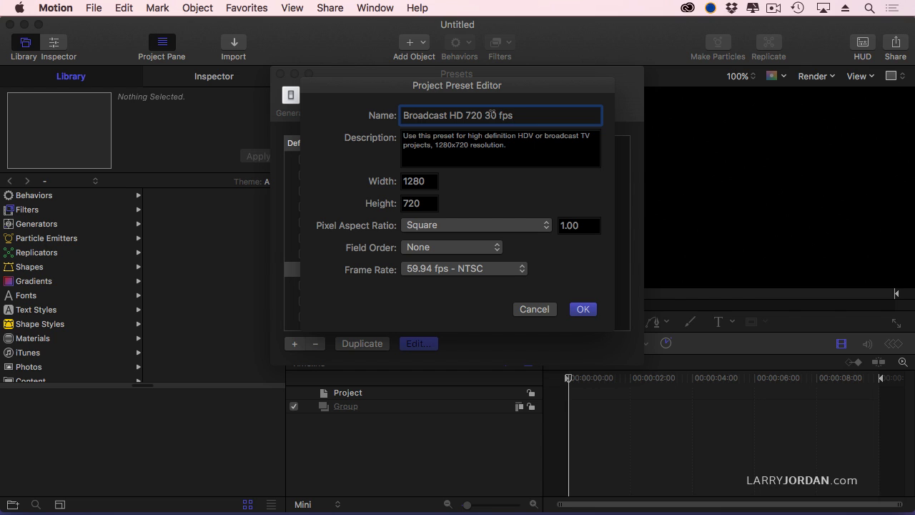
Set the new preset's frame rate to 30 fps and save it.
left_click(437, 270)
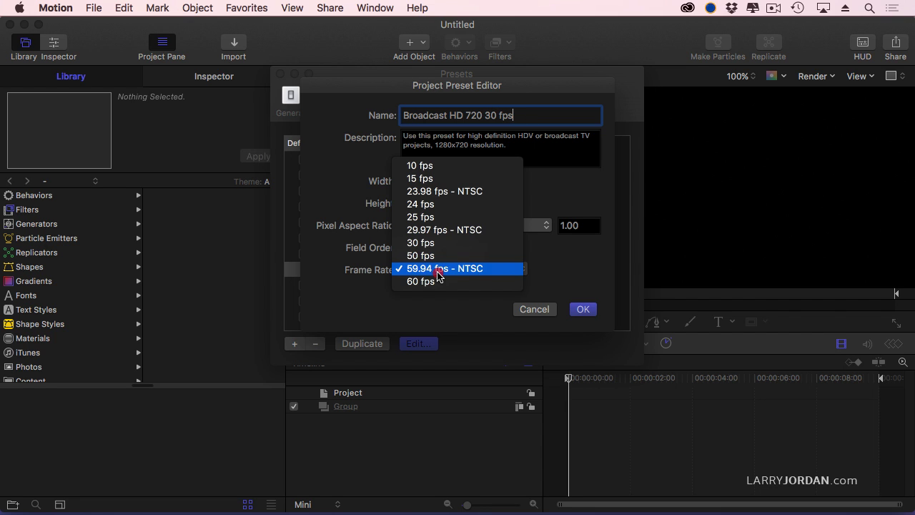
left_click(439, 243)
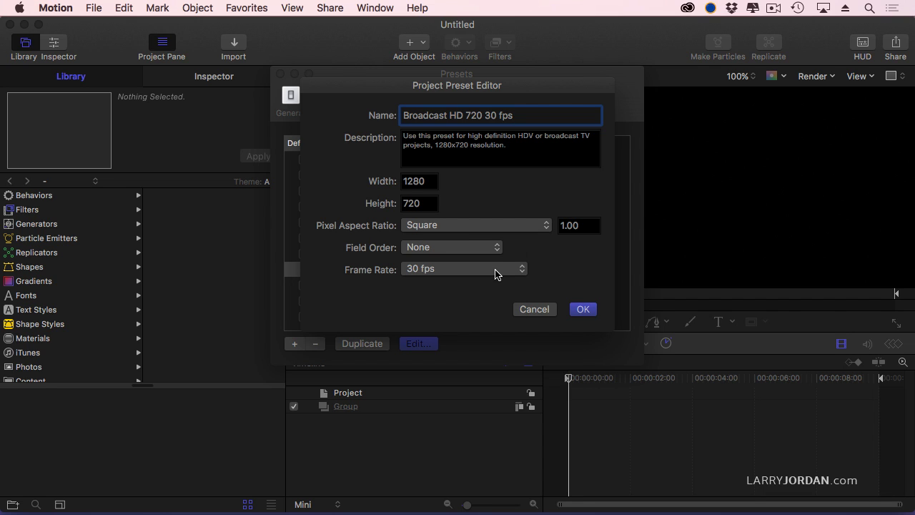
left_click(496, 271)
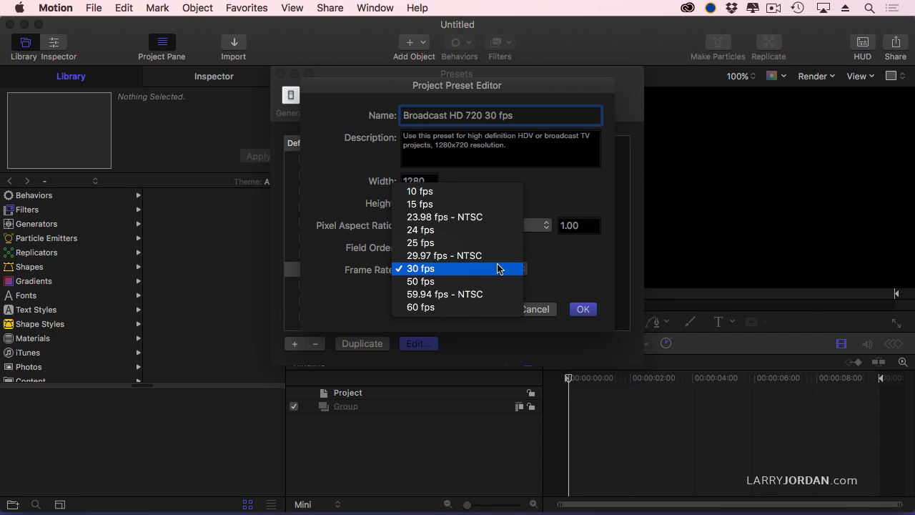
left_click(499, 268)
left_click(583, 309)
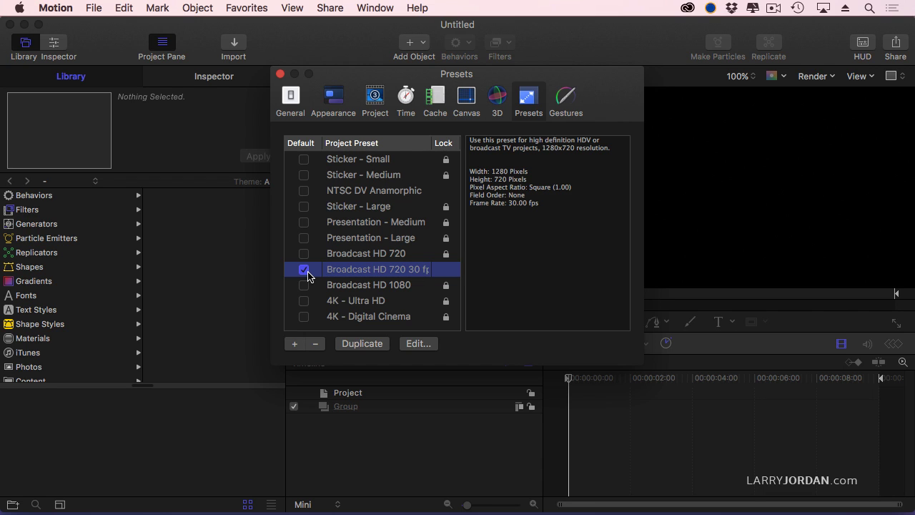
Close Preferences and the untitled project, then bring up the Project Browser for a new project.
left_click(280, 74)
key("super+w")
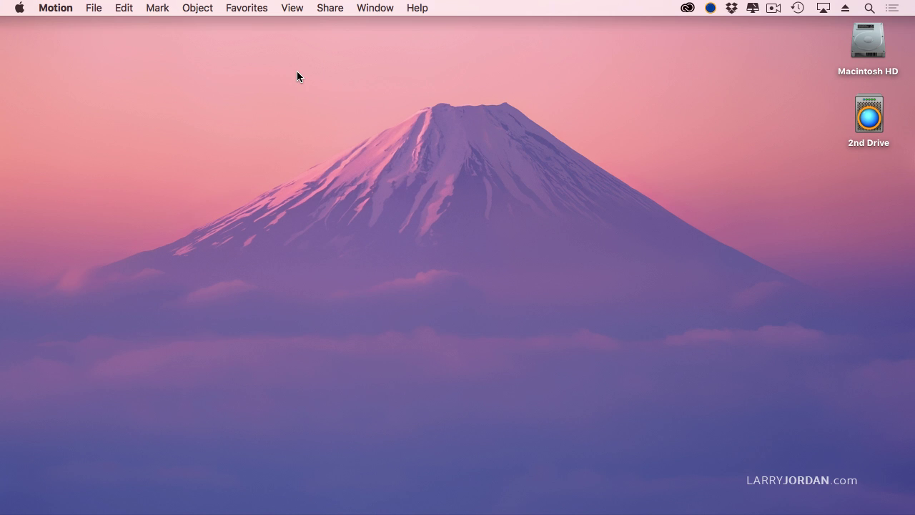
key("super+n")
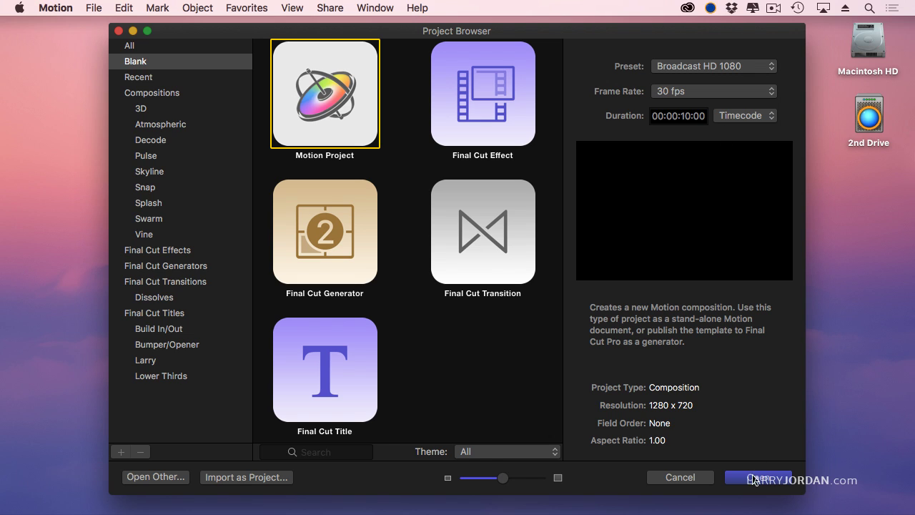
Open a new blank Motion Project from the Project Browser with its default settings.
double_click(316, 91)
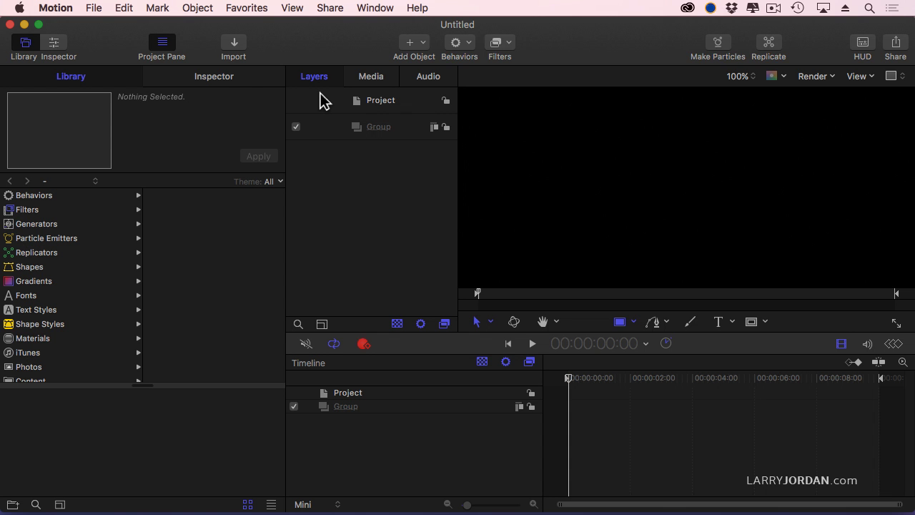